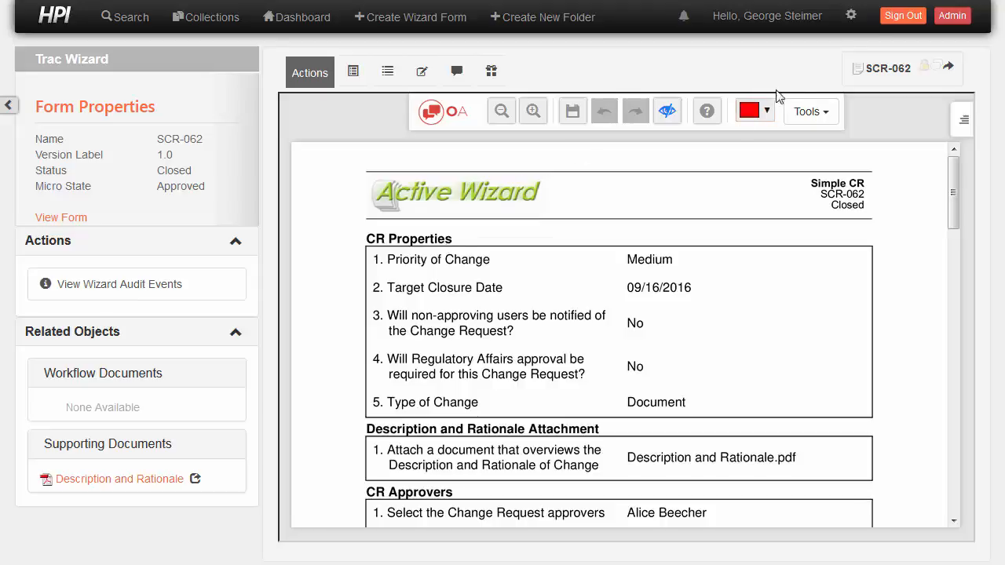
- Switch to Active Wizard Admin and log in with the administrator's username and password
click(905, 18)
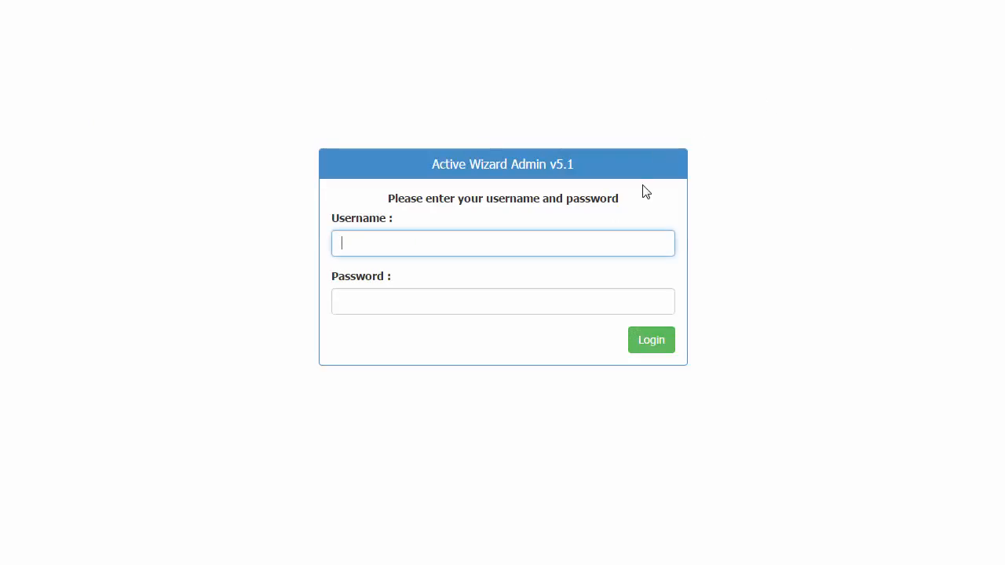
key(Tab)
text(a)
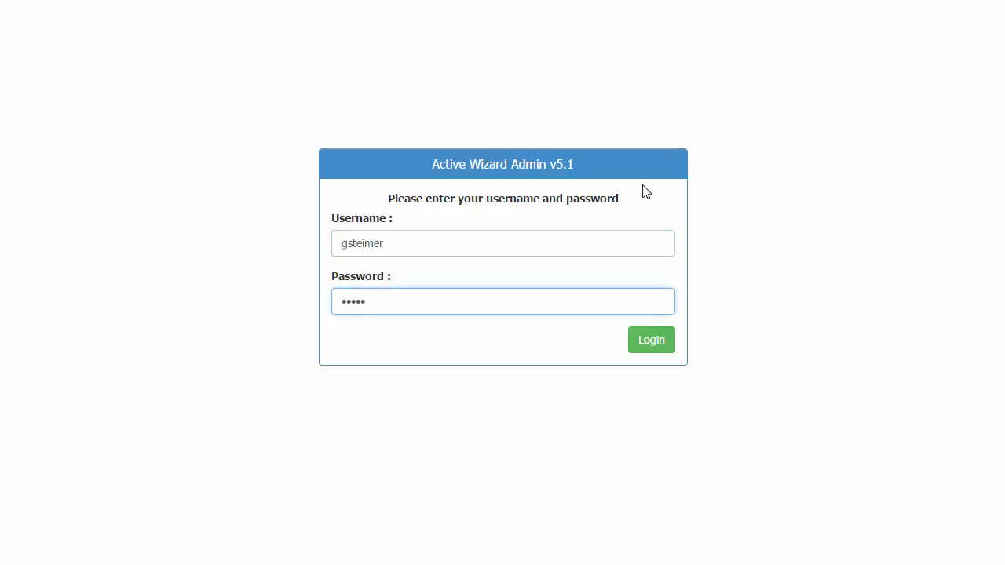
key(Return)
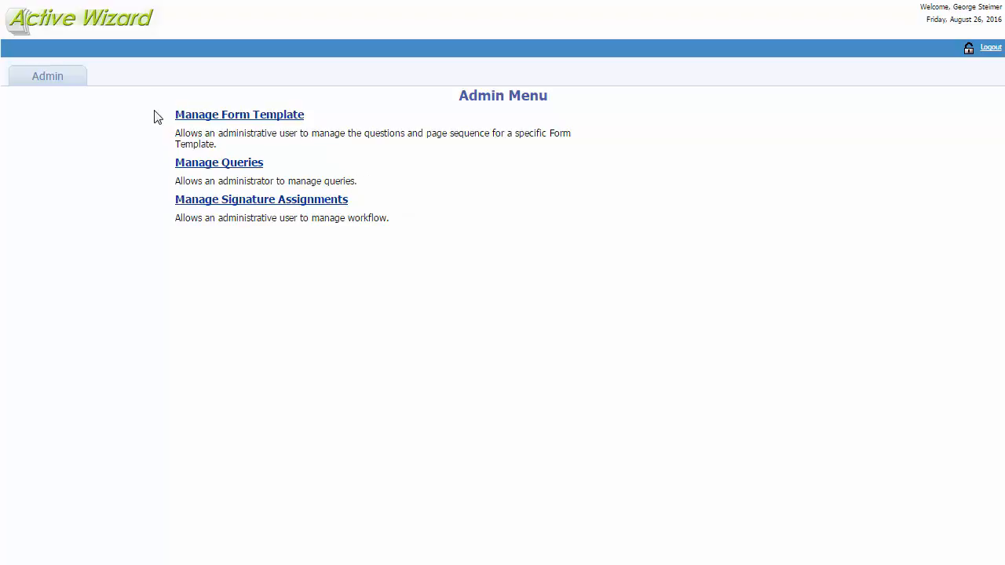
- Open the Simple CR form template for management
click(236, 115)
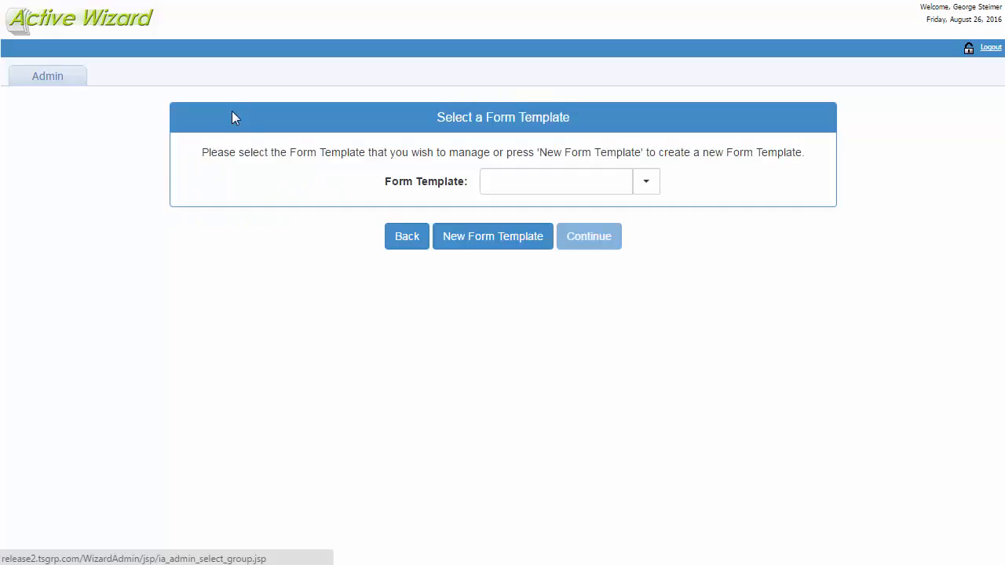
click(577, 177)
text(Sim)
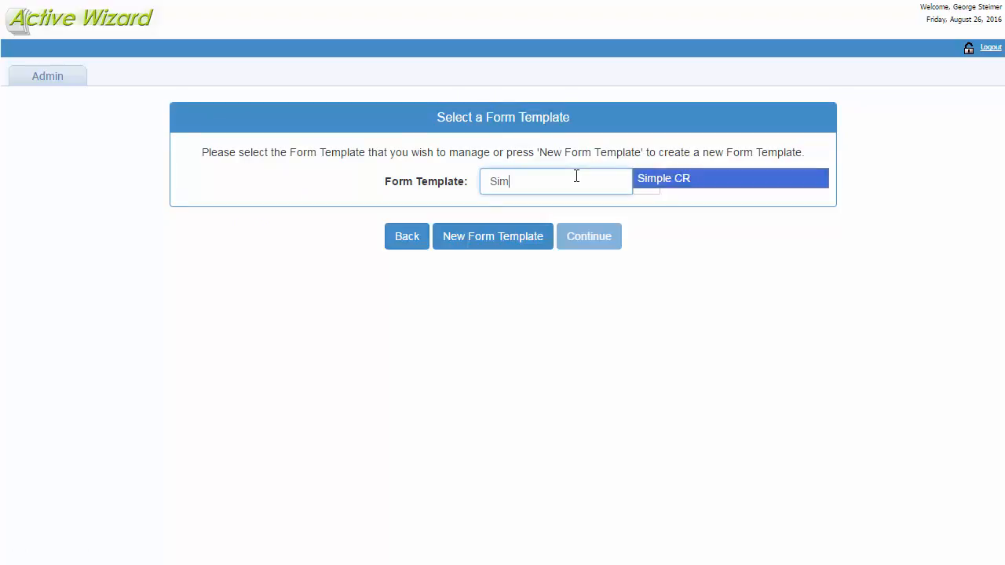
key(Return)
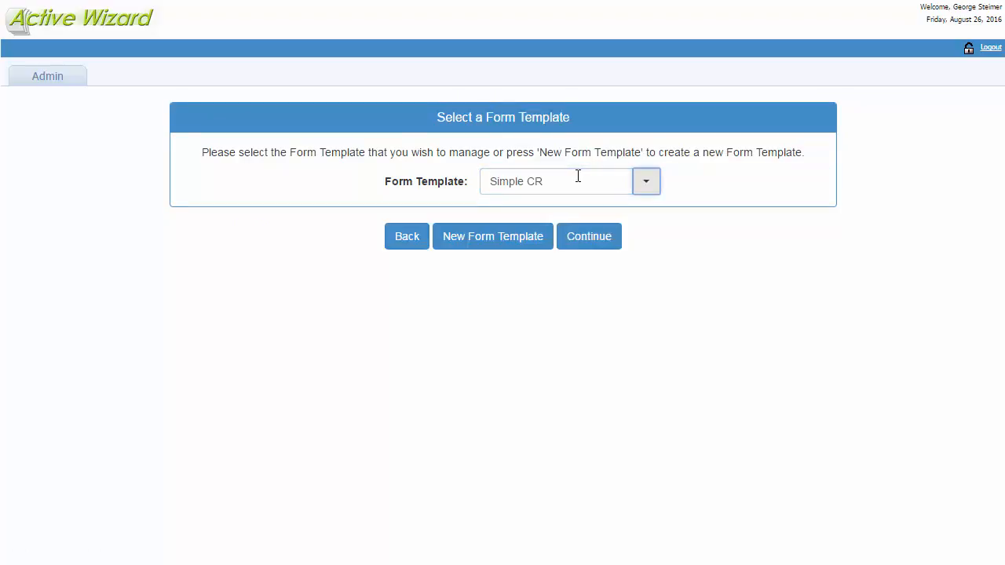
click(585, 236)
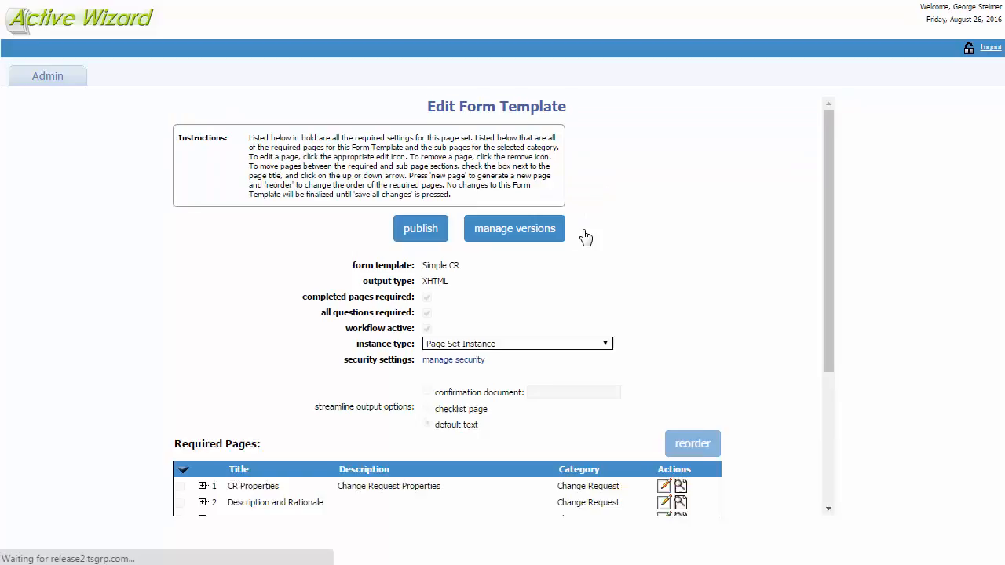
- Open the Priority of Change question on the required CR Properties page for editing
scroll(782, 288, down, 1)
scroll(782, 289, down, 3)
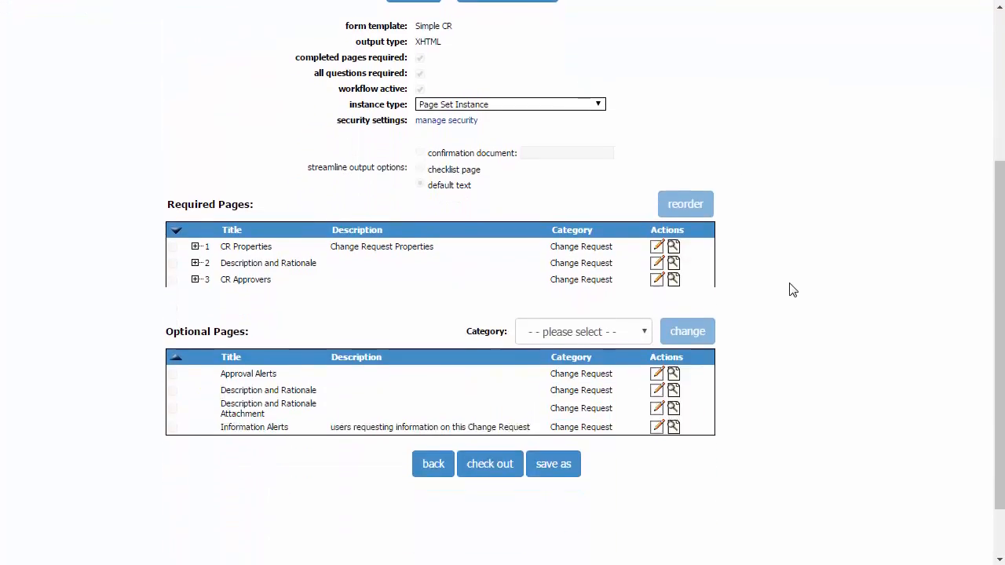
scroll(786, 290, up, 1)
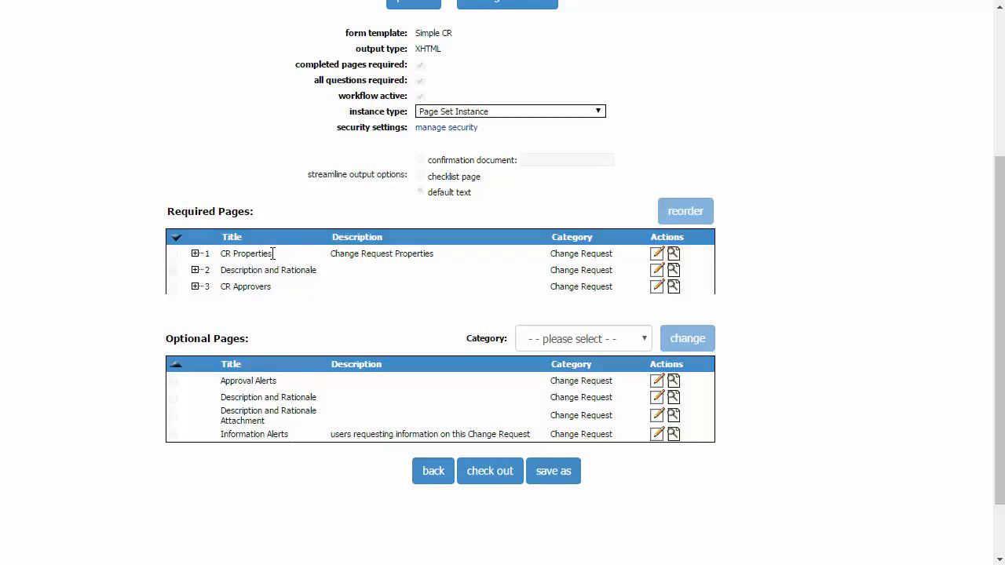
scroll(275, 255, up, 1)
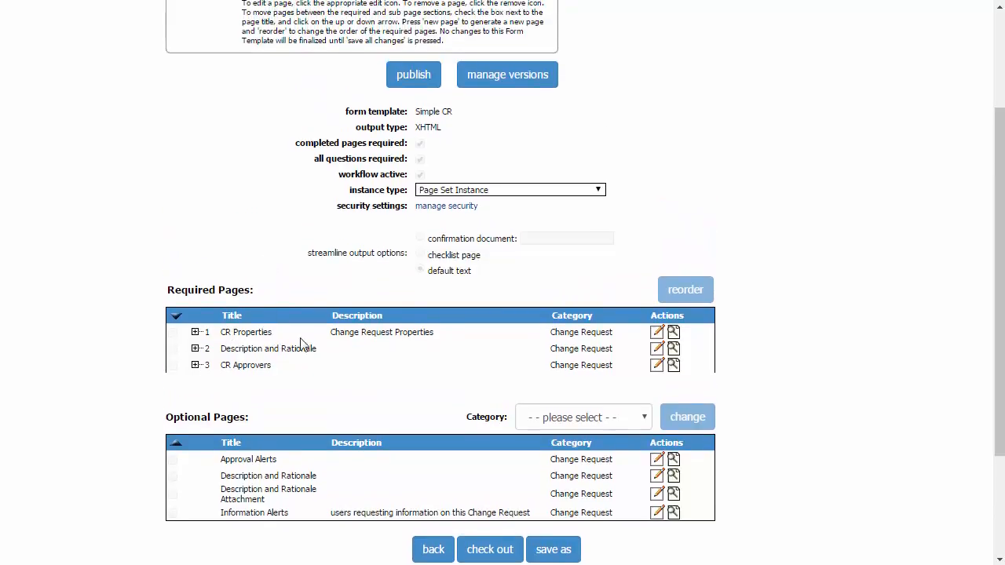
click(656, 333)
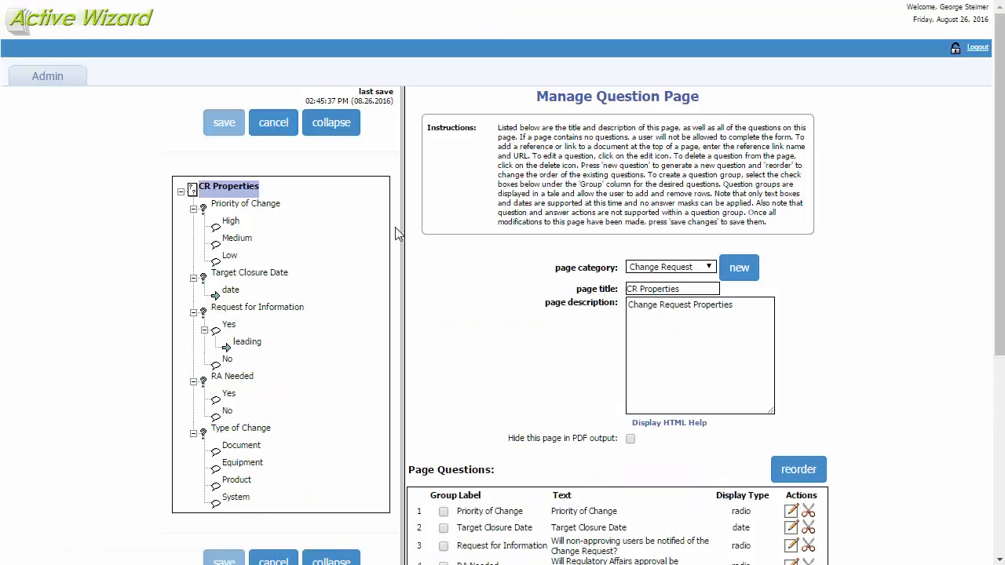
scroll(526, 435, down, 2)
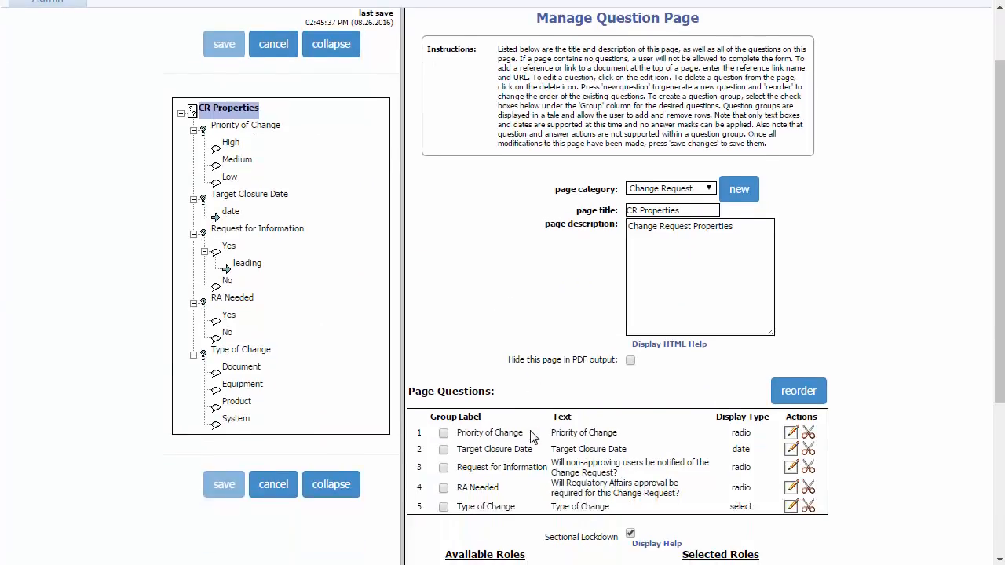
click(791, 354)
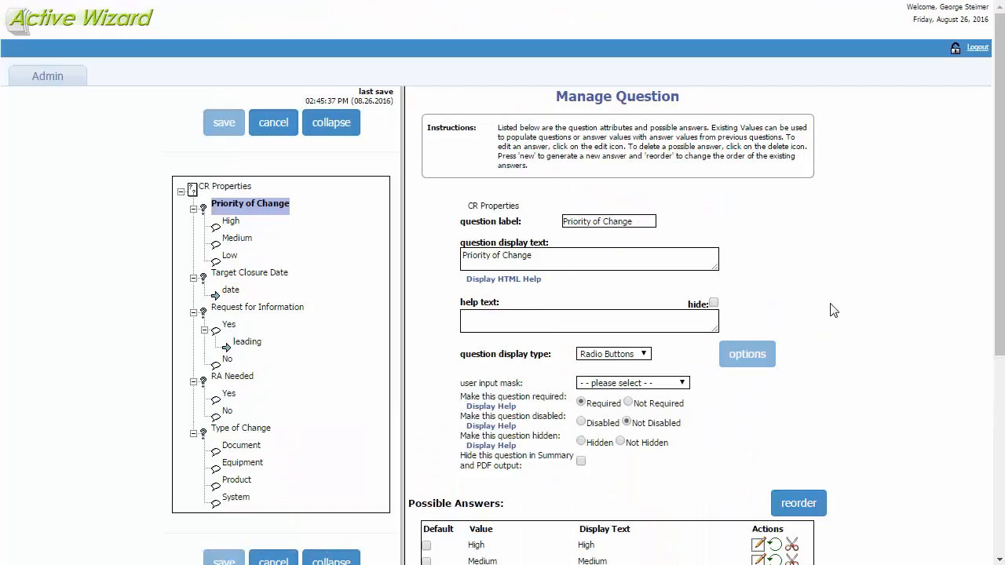
- Add an answer with value and display text N/A to the Priority of Change question, and save the question
scroll(837, 314, down, 2)
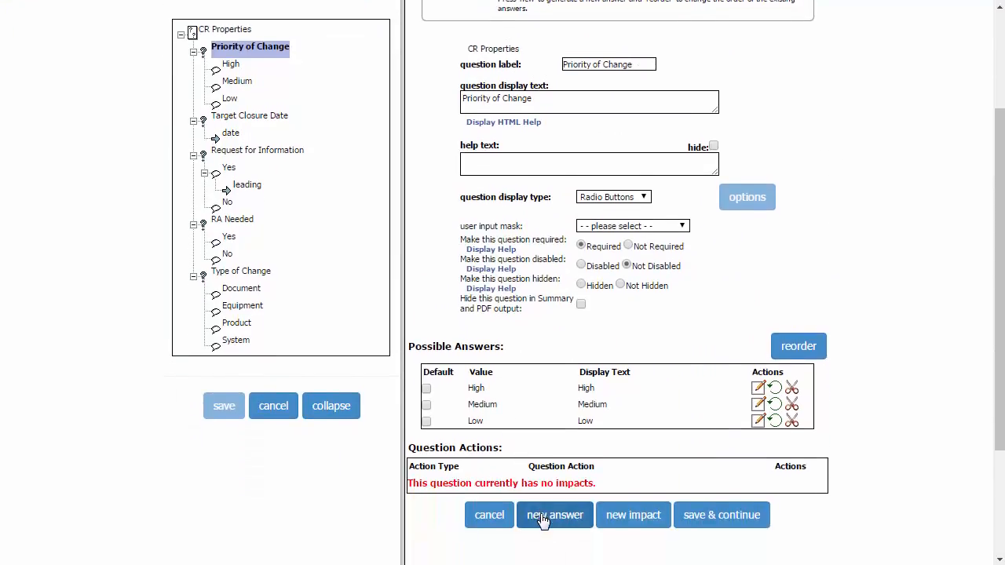
click(542, 519)
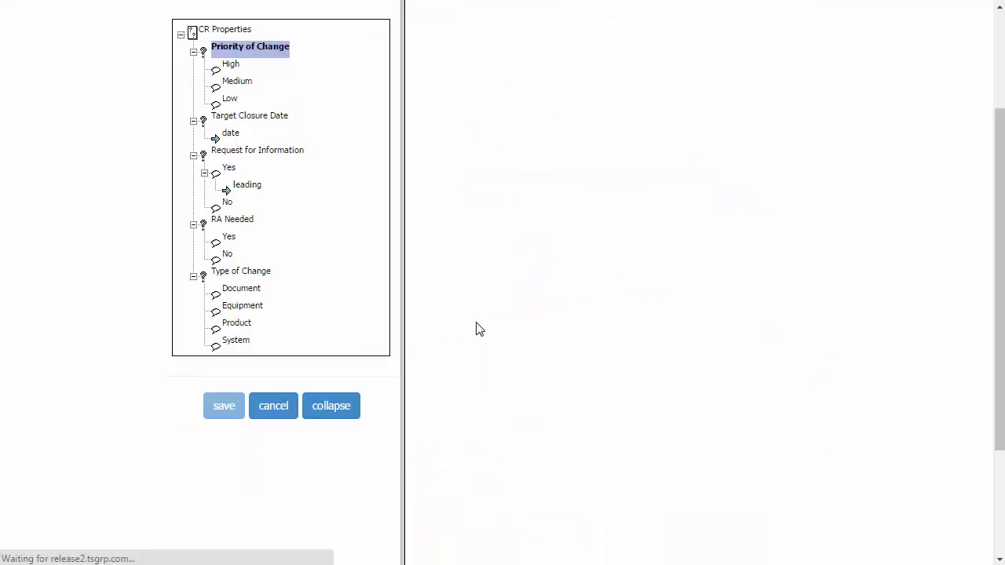
click(636, 227)
text(N)
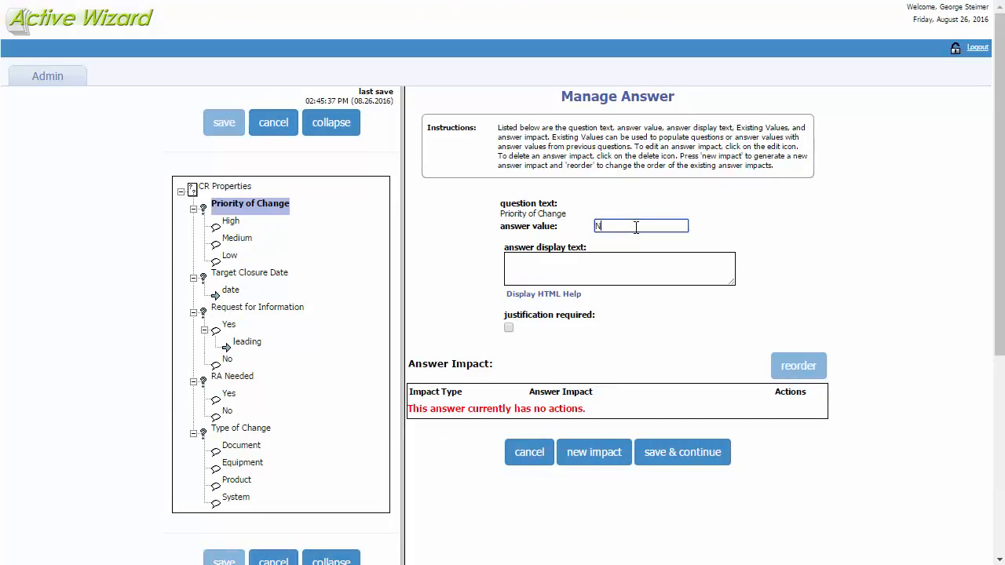
text(/A)
key(Tab)
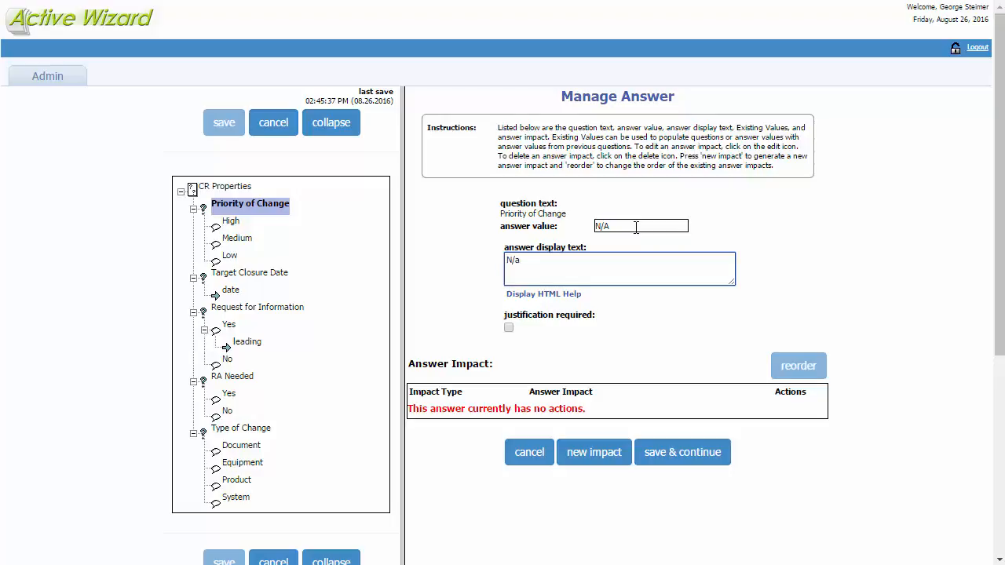
click(664, 453)
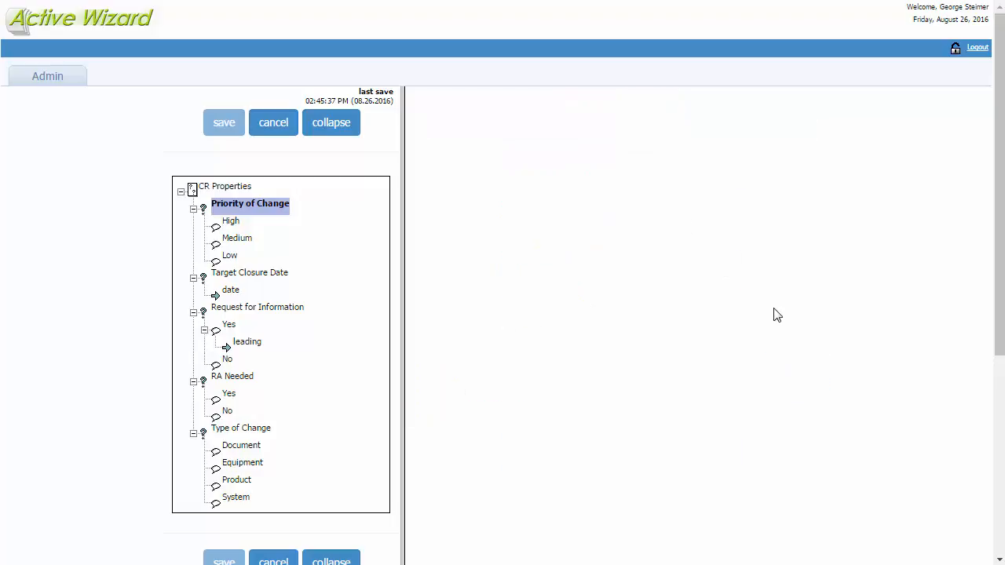
scroll(799, 310, down, 3)
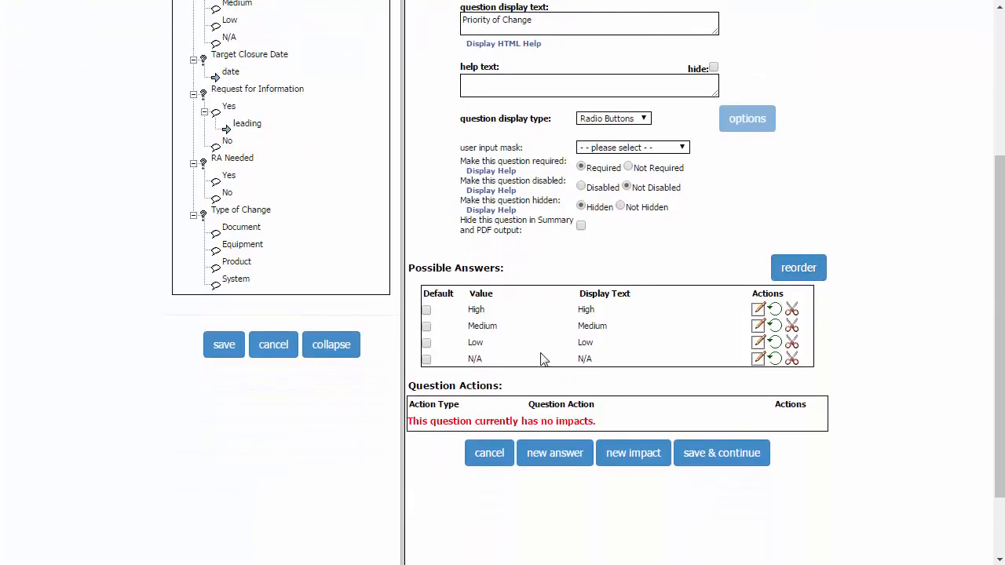
scroll(561, 372, up, 2)
scroll(770, 494, down, 2)
click(701, 454)
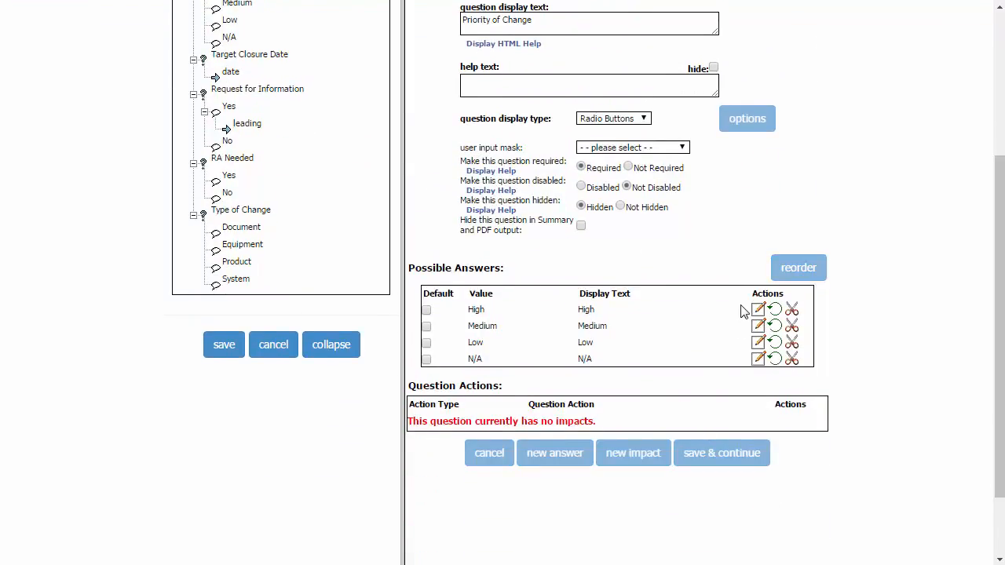
- Create a new question on the CR Properties page with label and display text Affected Sites and display type Select Multiple
scroll(861, 269, down, 2)
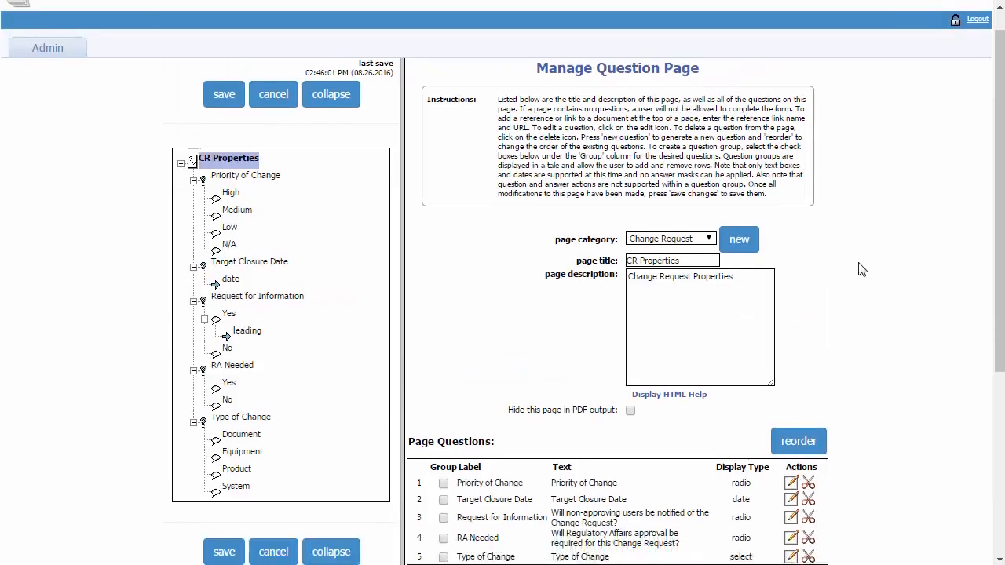
scroll(864, 269, down, 2)
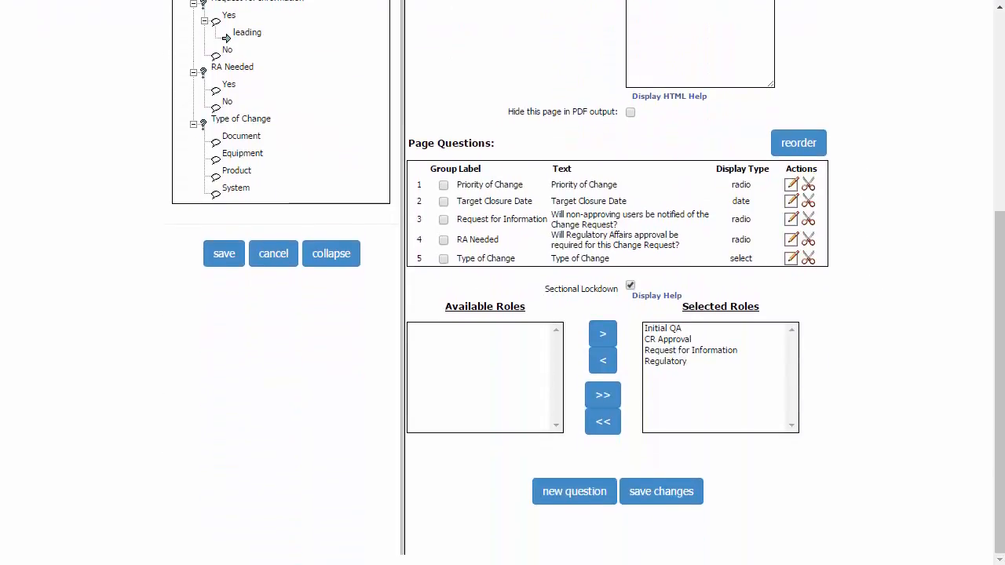
click(594, 500)
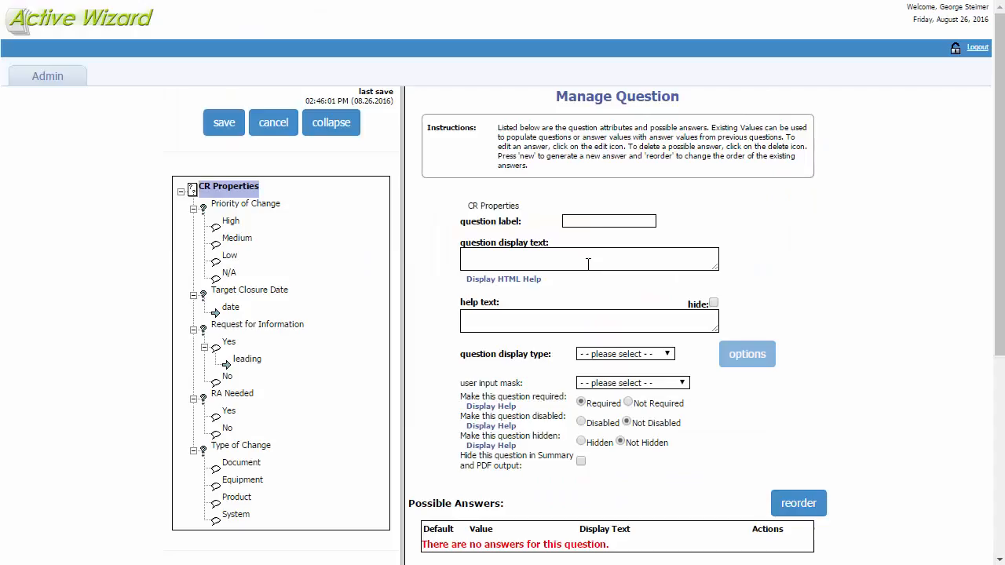
click(589, 222)
text(Affected Sites)
key(ctrl+a)
key(ctrl+c)
key(Tab)
key(ctrl+v)
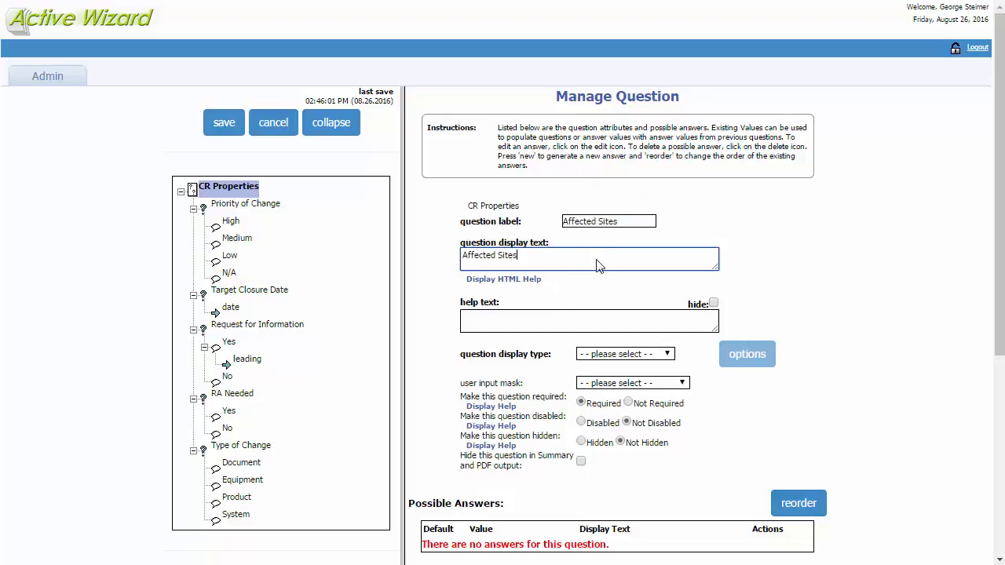
click(663, 360)
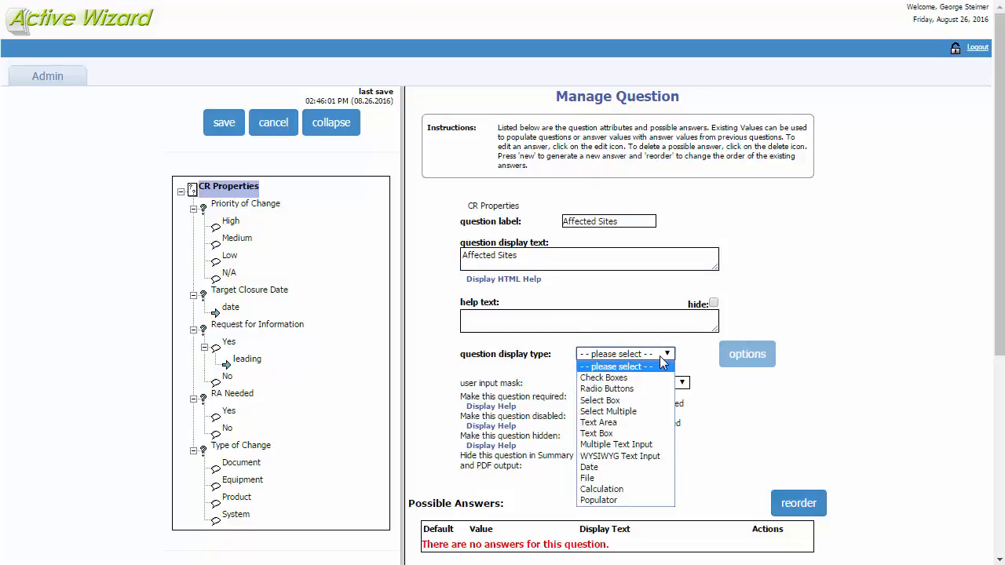
click(650, 412)
- Add an answer with value 123 and display text Site A to the Affected Sites question and save it
scroll(897, 411, down, 1)
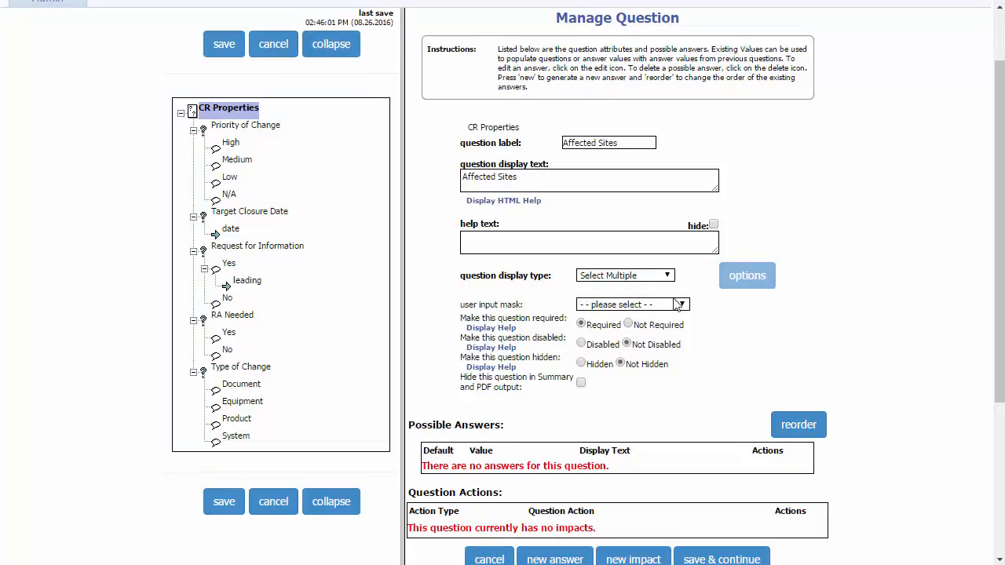
scroll(810, 184, down, 1)
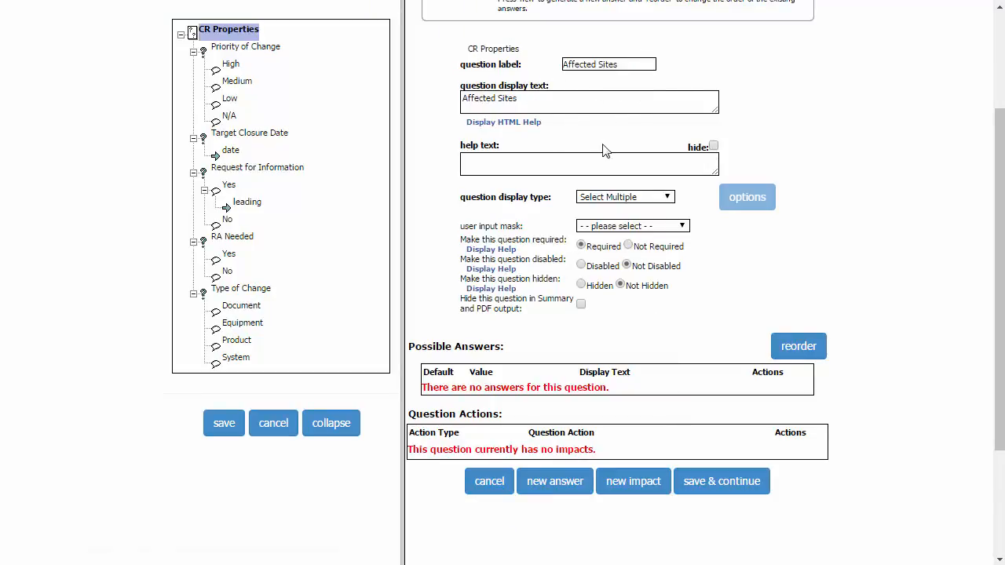
click(579, 480)
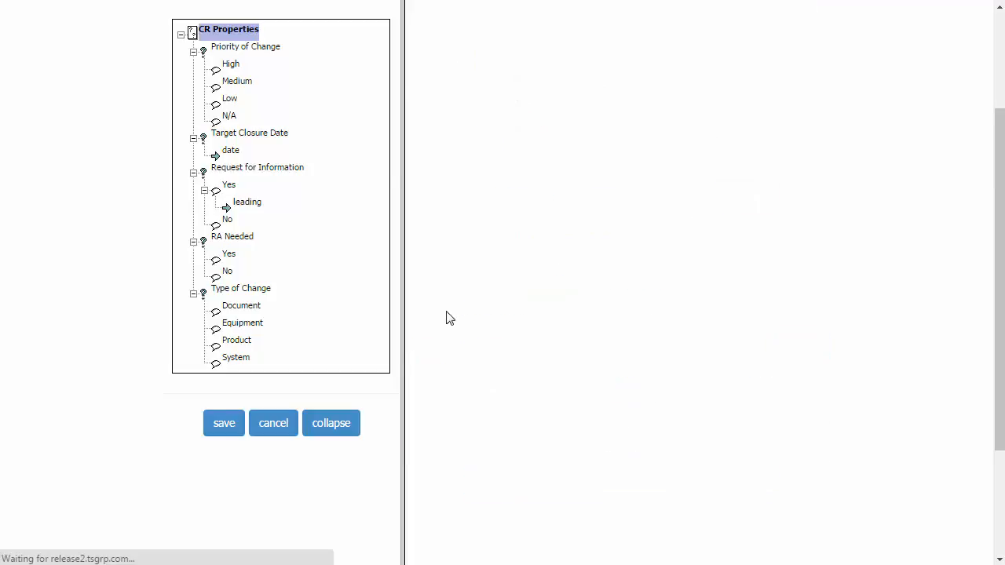
click(620, 225)
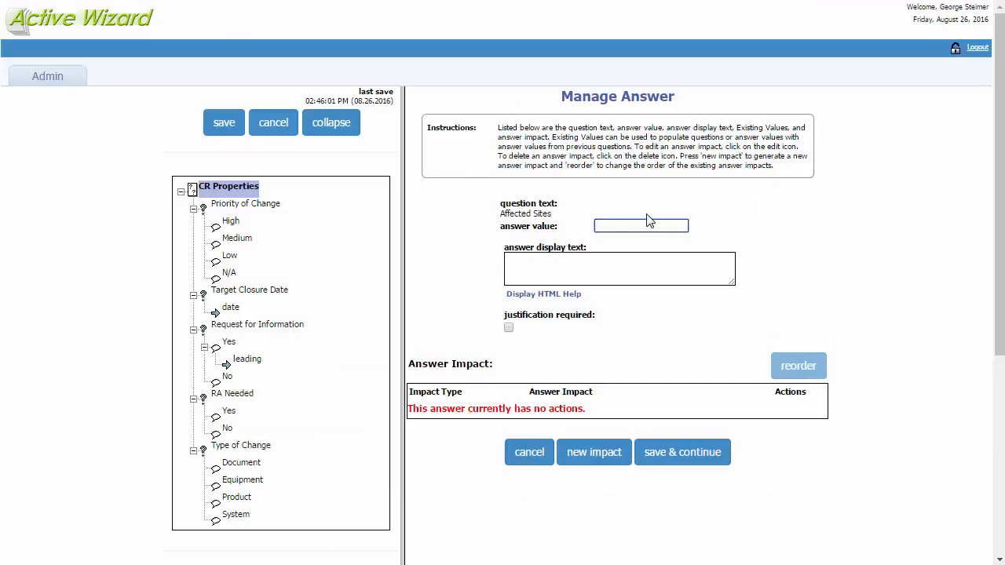
key(Tab)
text(Site)
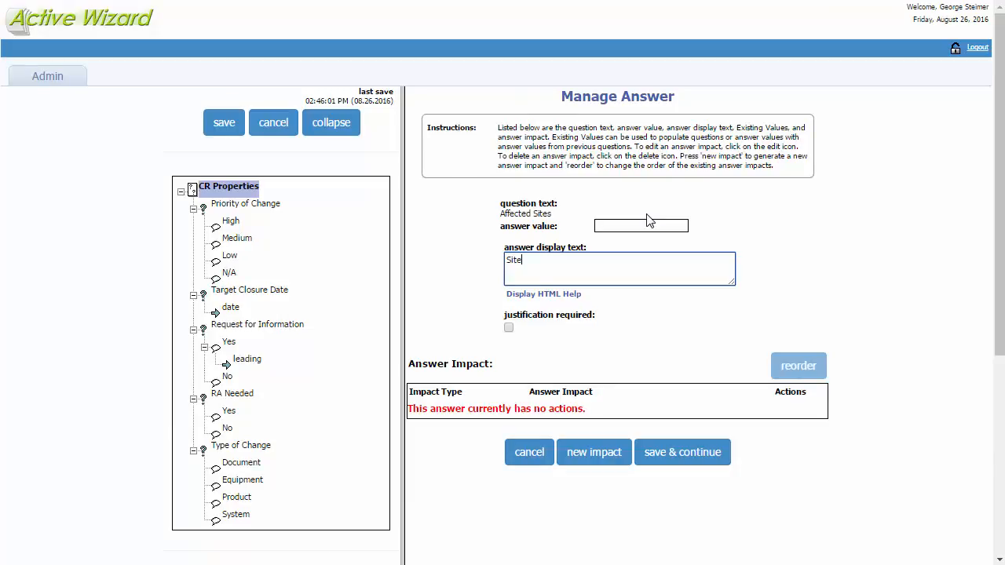
click(648, 222)
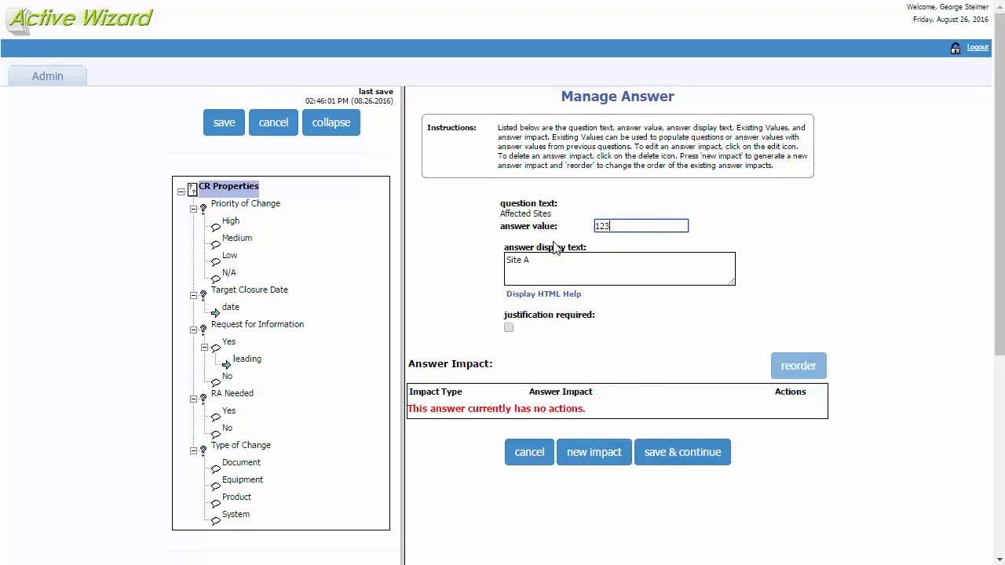
click(535, 260)
drag(535, 260, 474, 261)
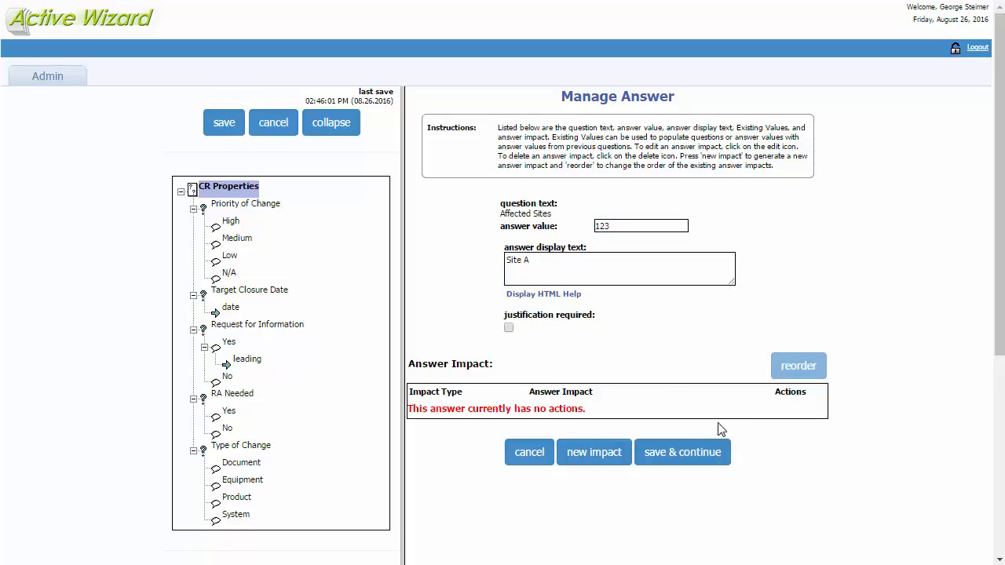
click(719, 451)
- Add an answer with value 456 and display text Site B to the Affected Sites question and save it
scroll(596, 369, down, 3)
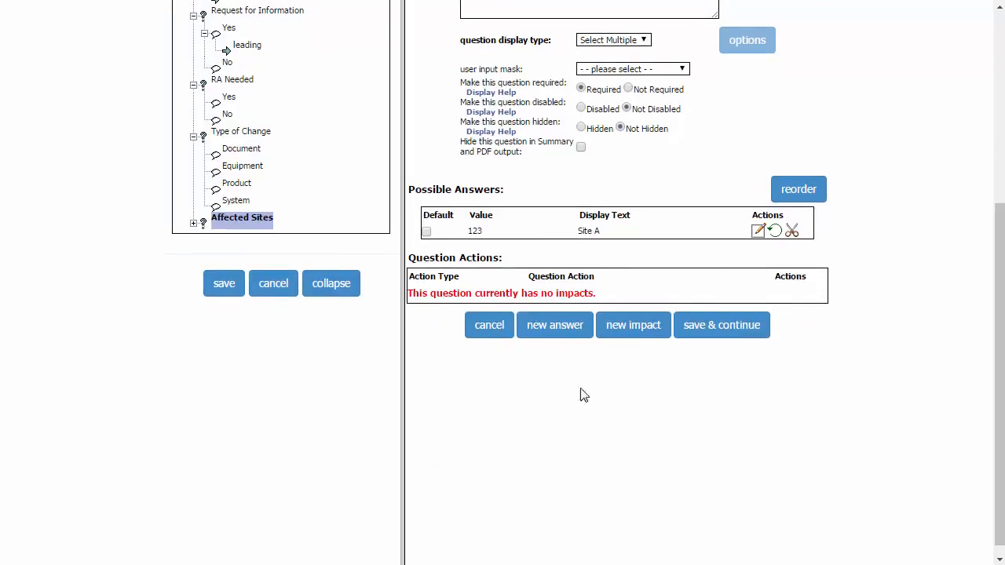
click(546, 325)
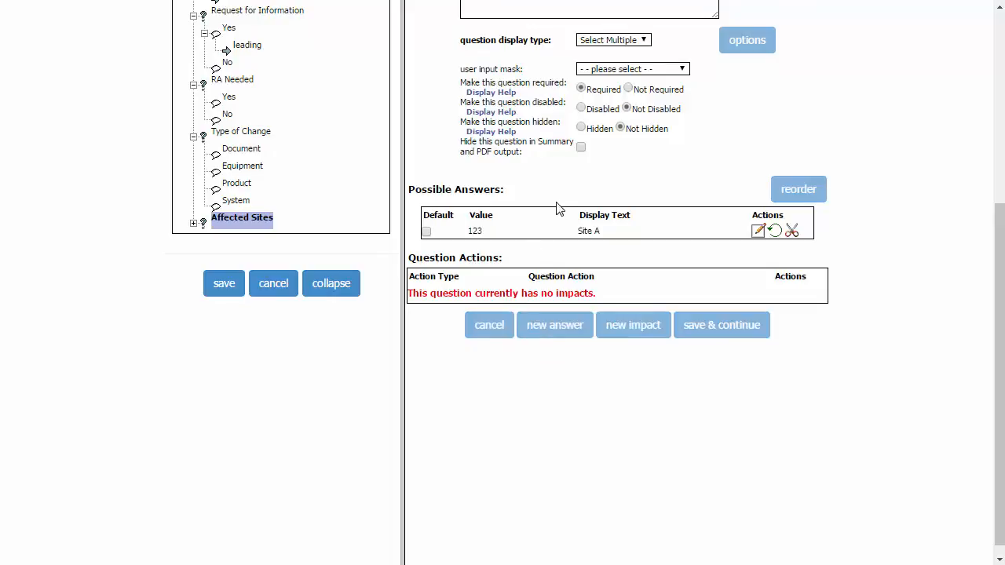
click(632, 226)
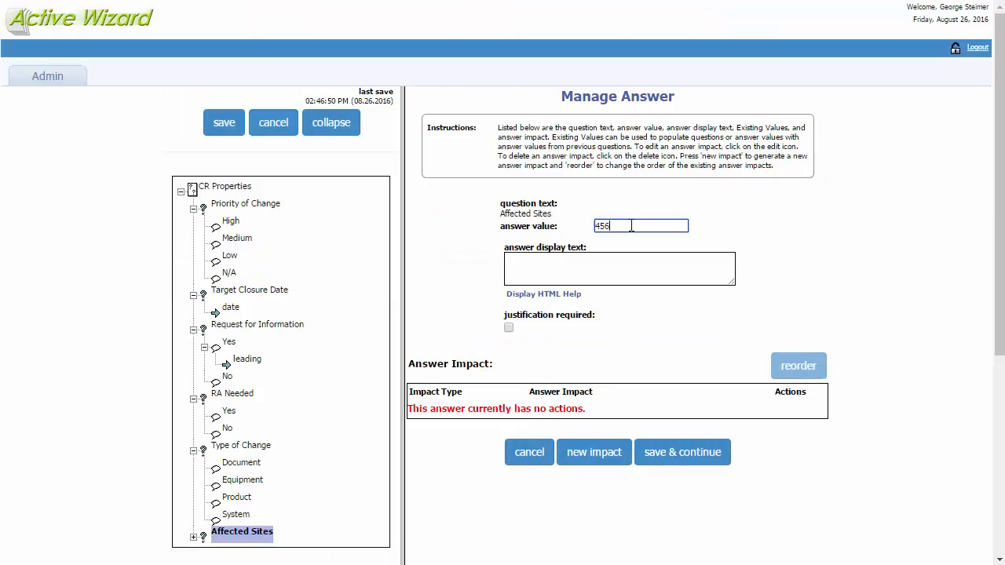
key(Tab)
text(Site B)
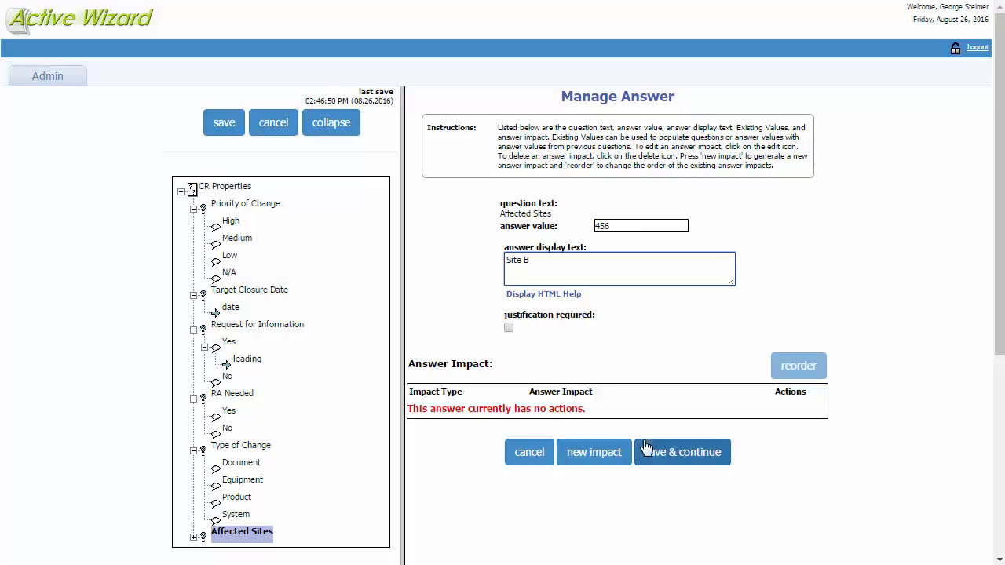
click(651, 450)
- Add an answer with value 789 and display text Site C to the Affected Sites question and save it
scroll(589, 404, down, 3)
scroll(589, 404, down, 2)
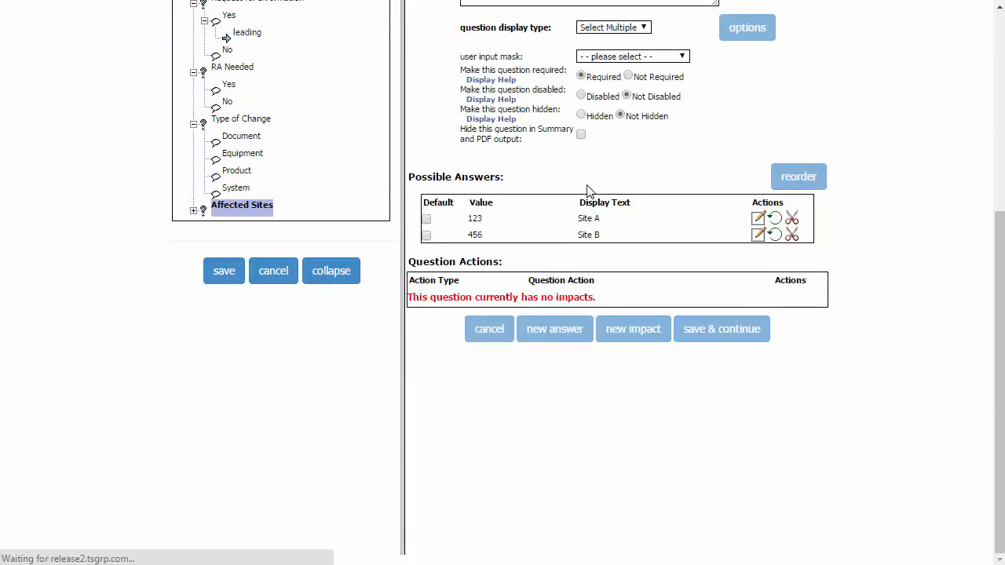
text(78)
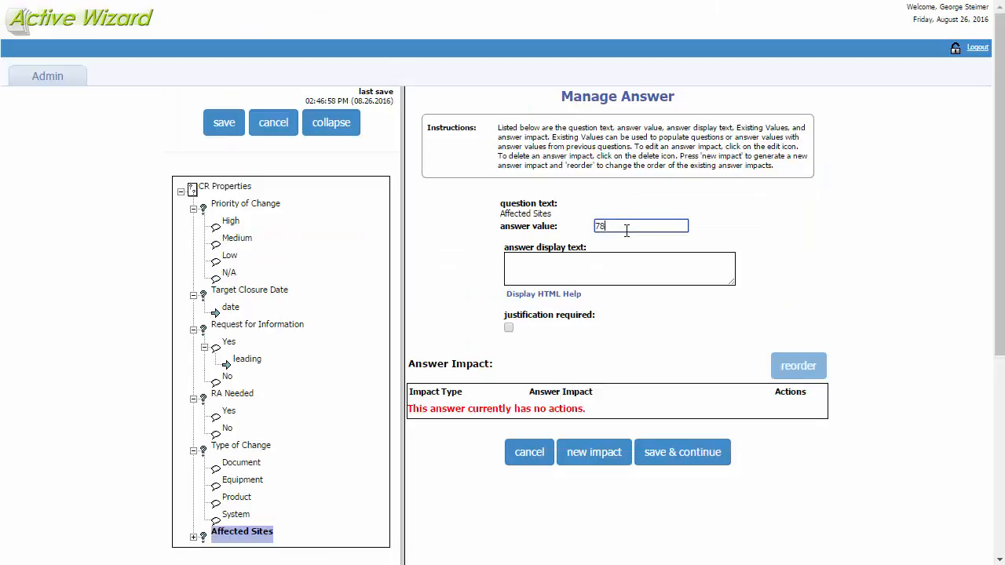
text(9)
key(Tab)
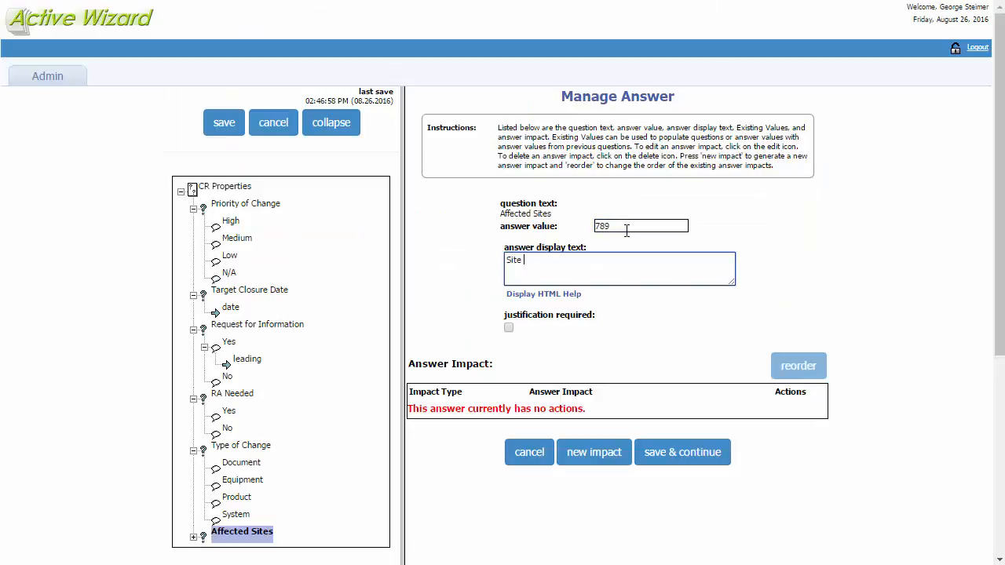
click(683, 452)
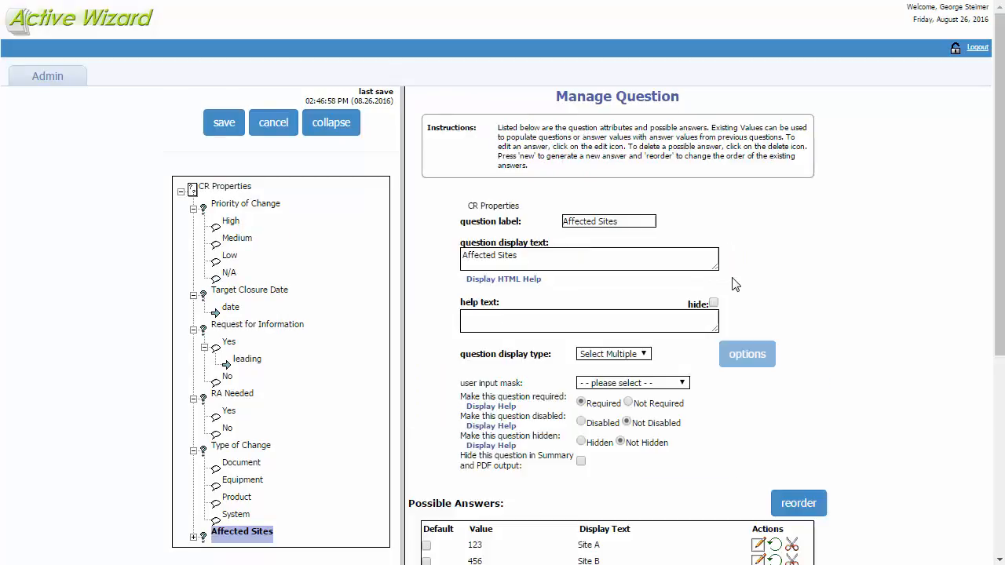
- Review the Affected Sites question and save the CR Properties page, returning to the form template
scroll(870, 284, down, 2)
scroll(870, 285, down, 2)
scroll(870, 285, up, 3)
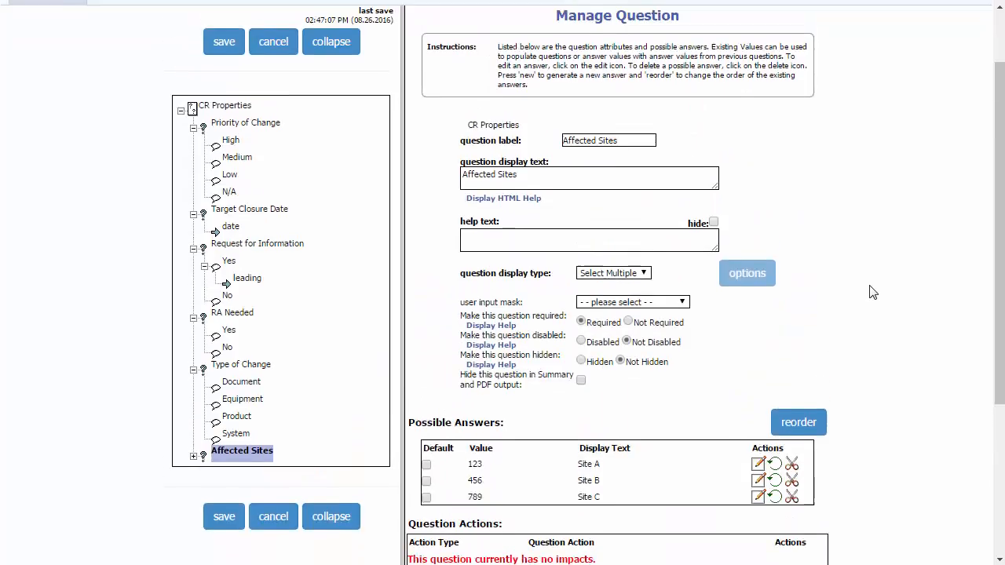
click(224, 52)
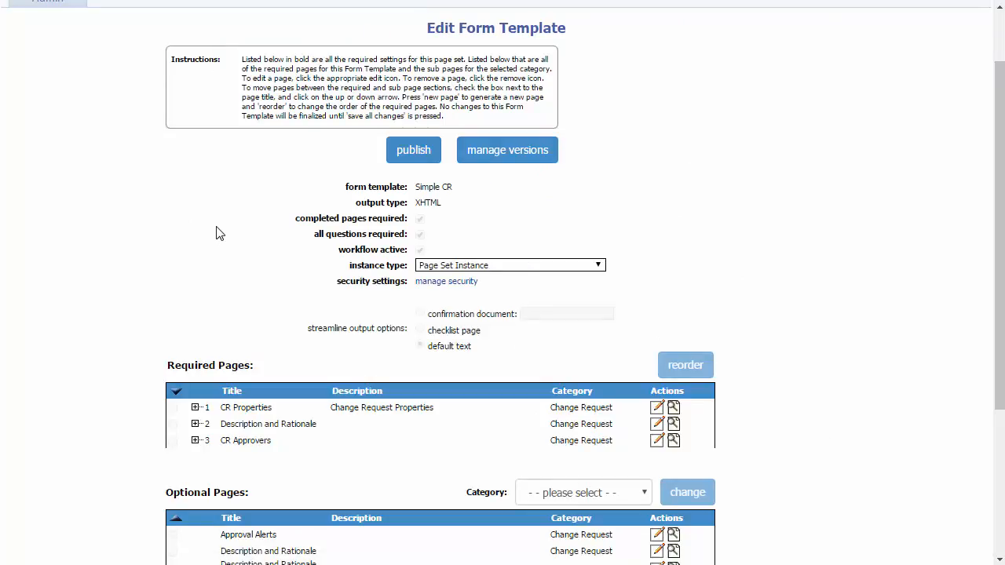
- Publish the Simple CR template from v1.0 to v1.1 with the comment "Added N/A priority of change and affected sites question"
scroll(220, 228, up, 1)
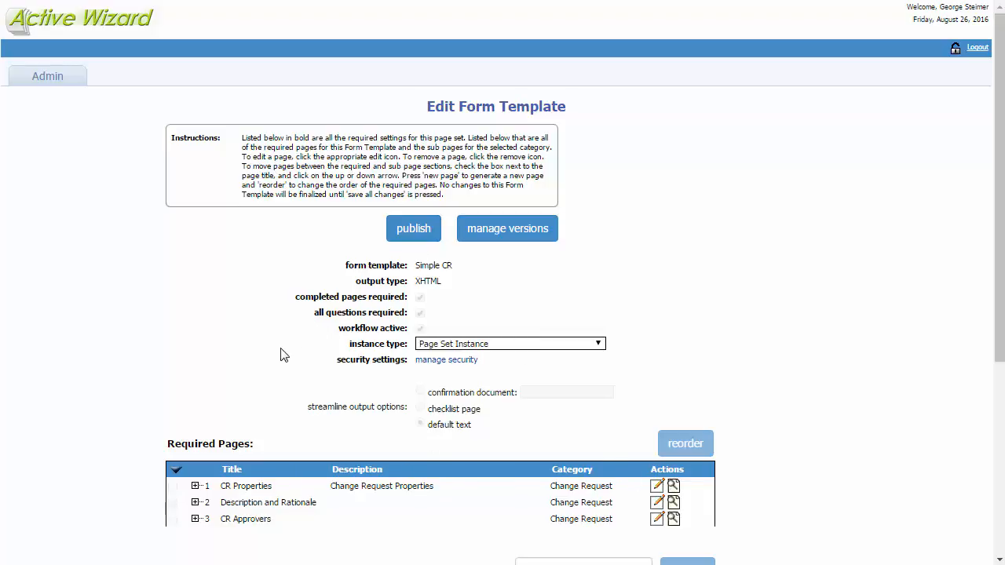
scroll(285, 354, down, 1)
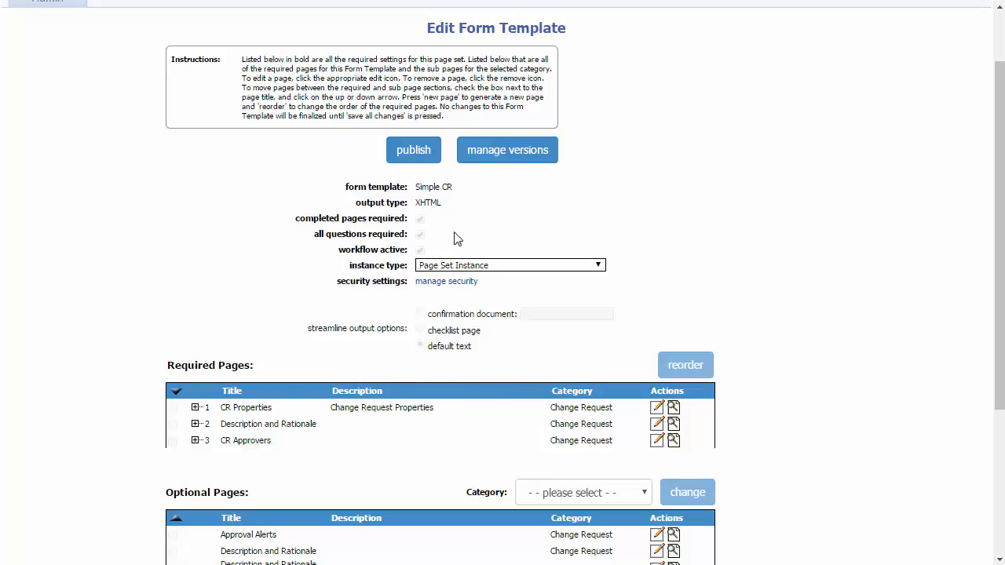
click(420, 157)
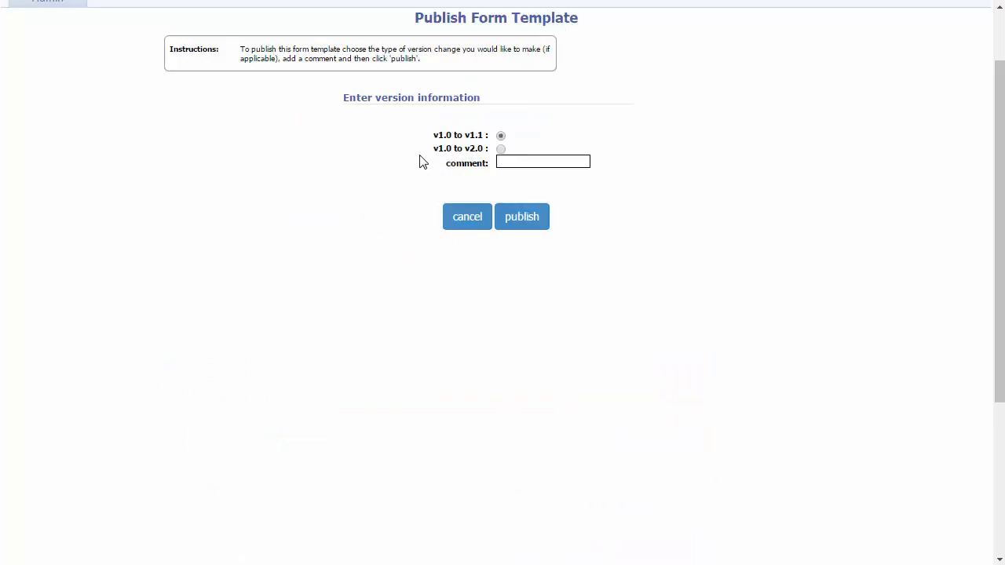
click(517, 239)
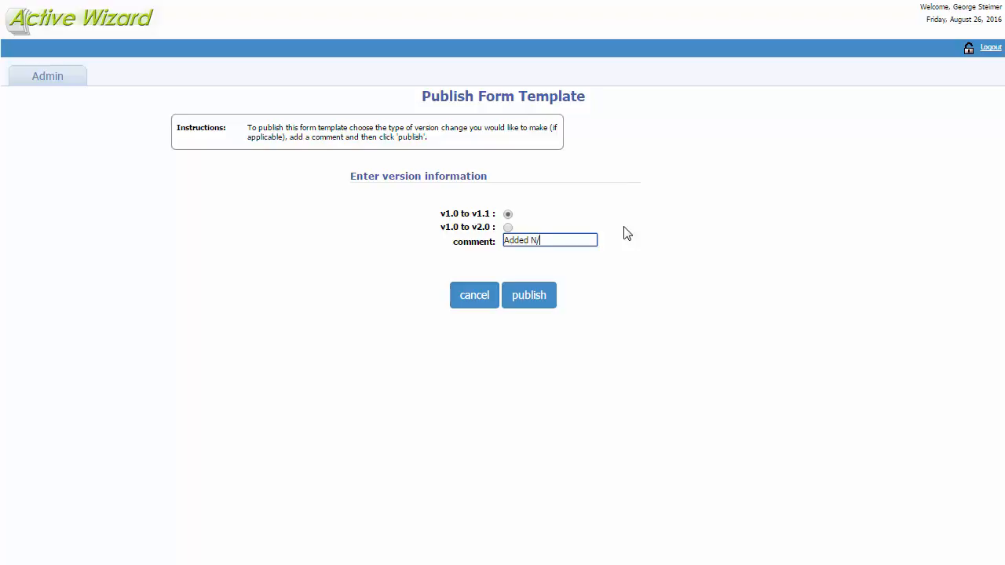
text(Added N/A priority of change and af)
text(fected sites c)
text(uestion)
click(531, 296)
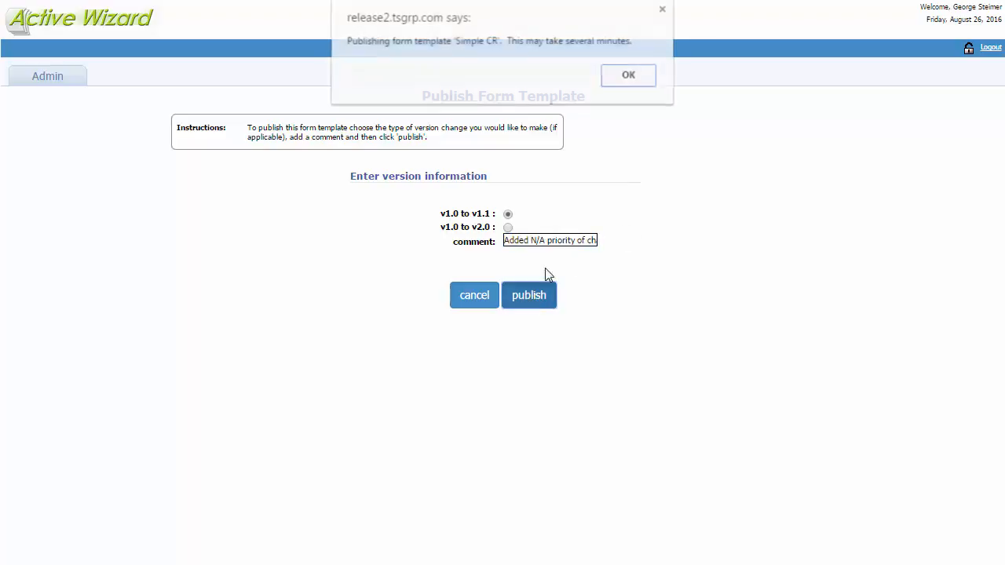
click(628, 76)
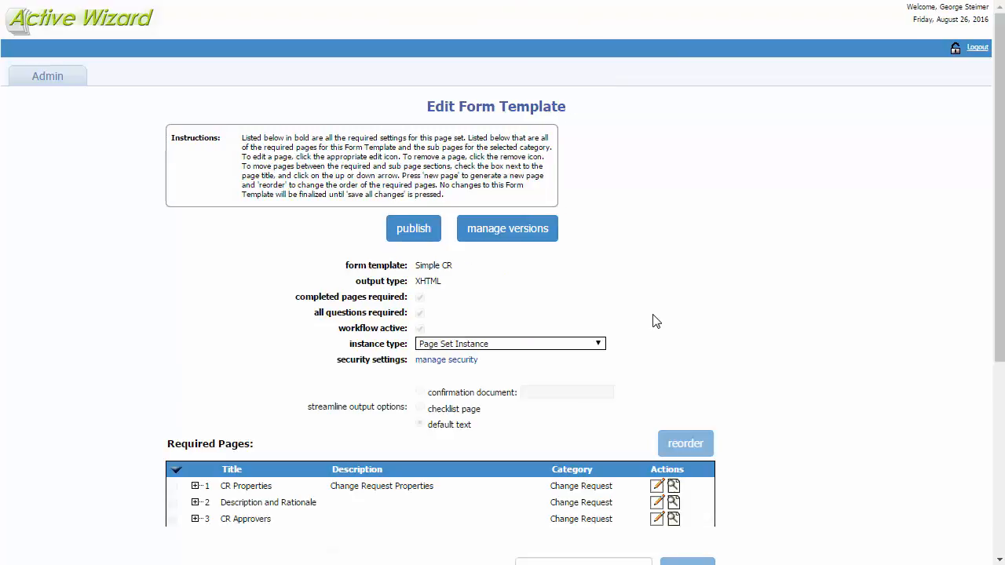
- Make version 1.1 the active version of the Simple CR form template
click(504, 235)
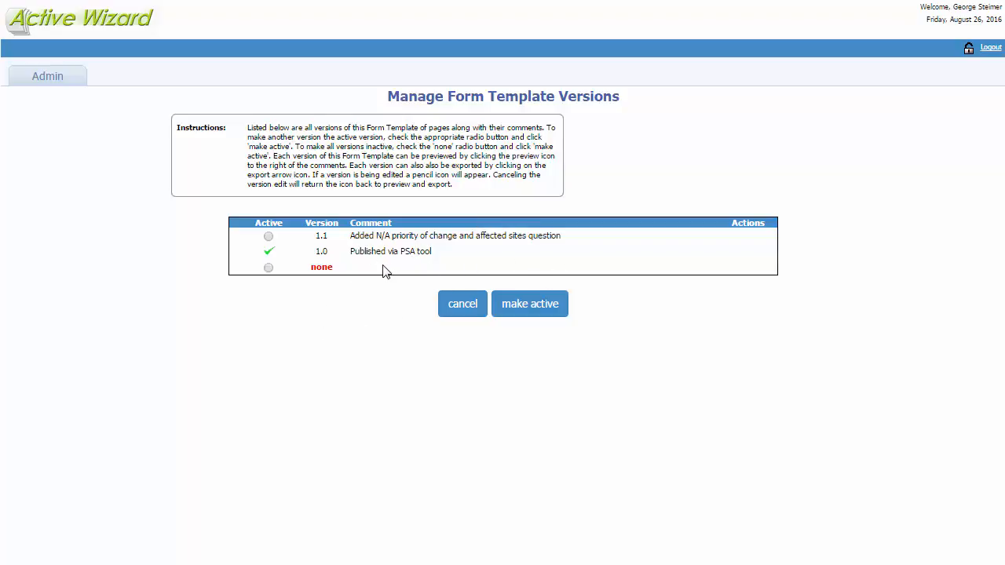
click(269, 237)
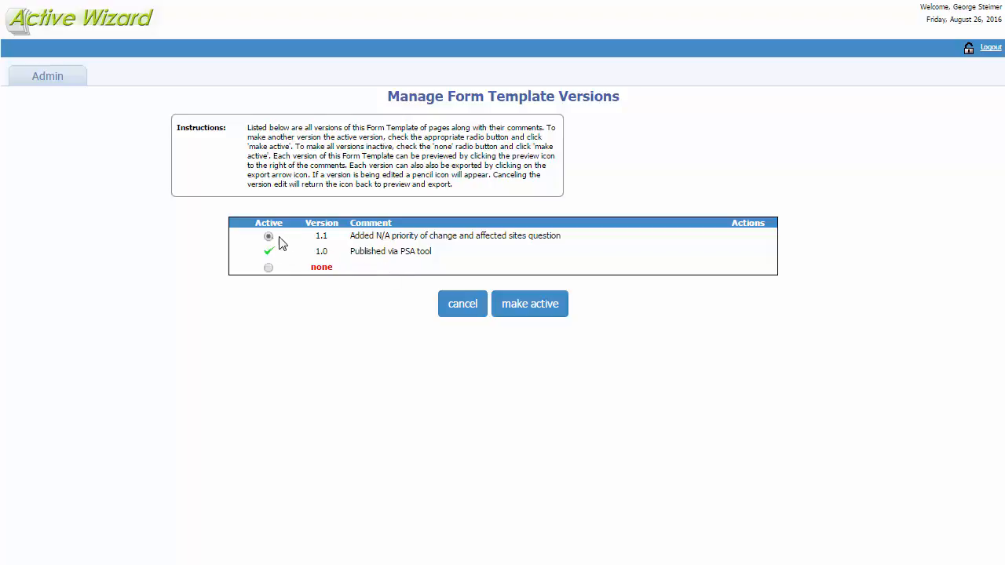
click(535, 308)
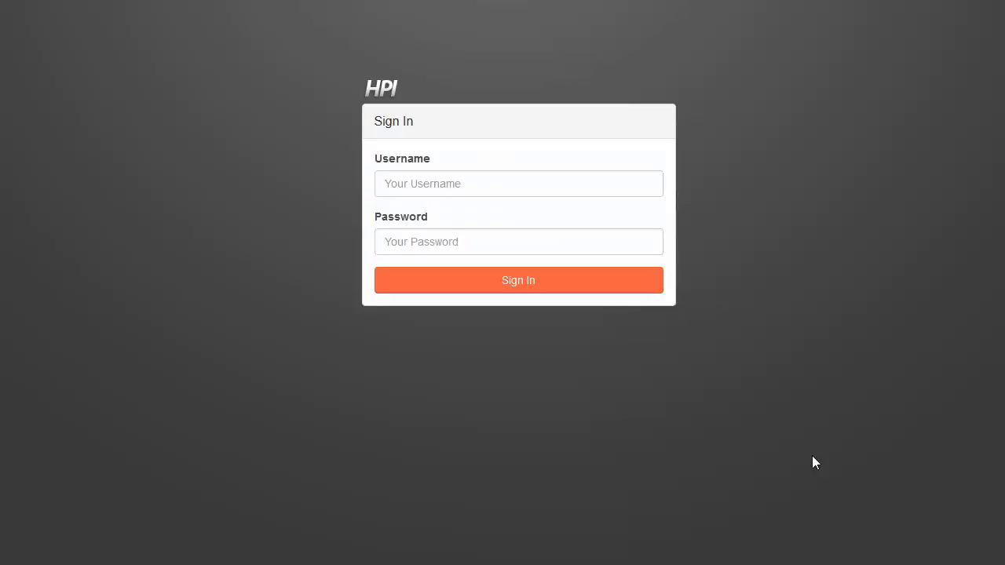
- Switch to HPI and sign in with the account username and password
click(459, 193)
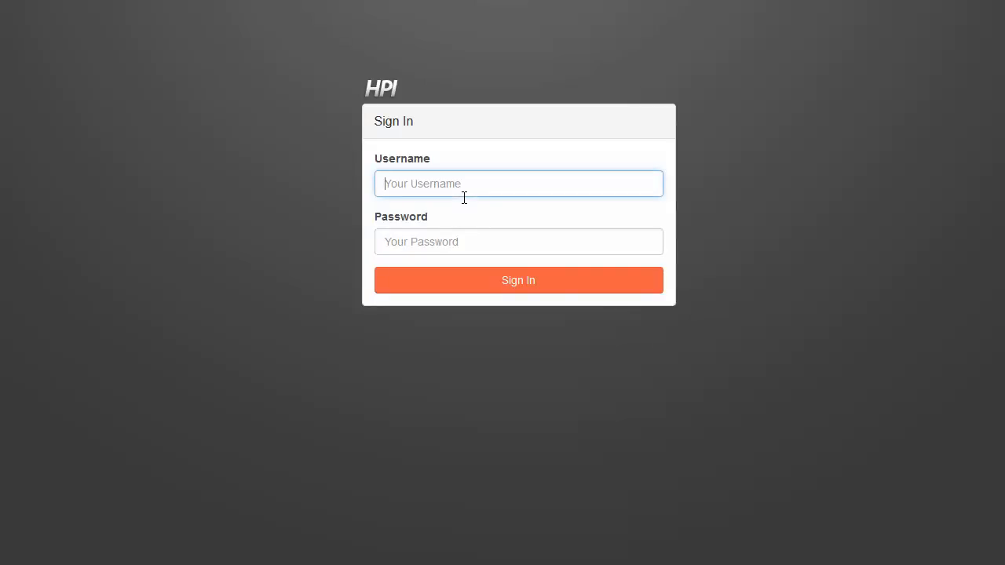
key(Tab)
text(•)
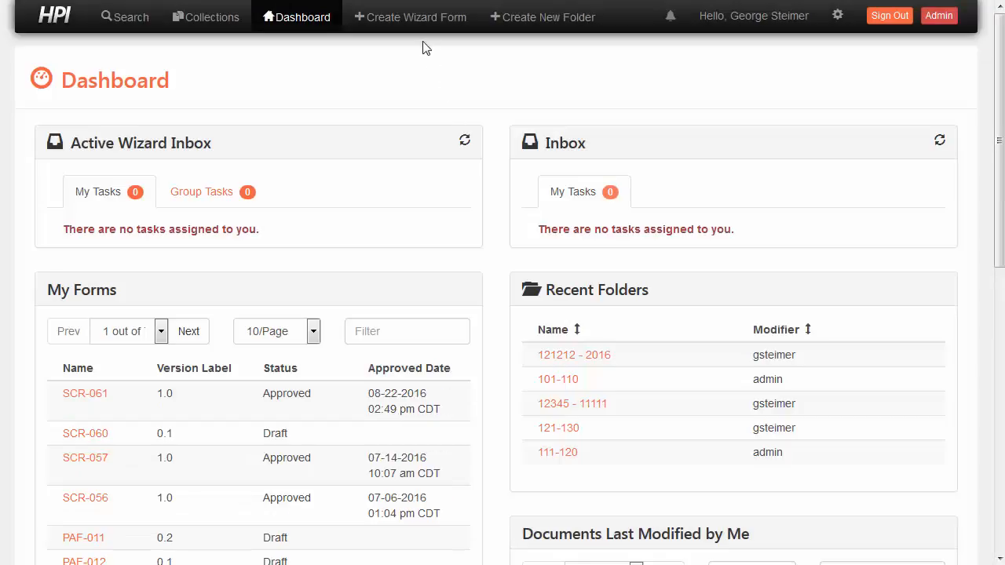
- Create a new wizard form from the Simple CR template
click(422, 27)
click(429, 94)
text(Simpl)
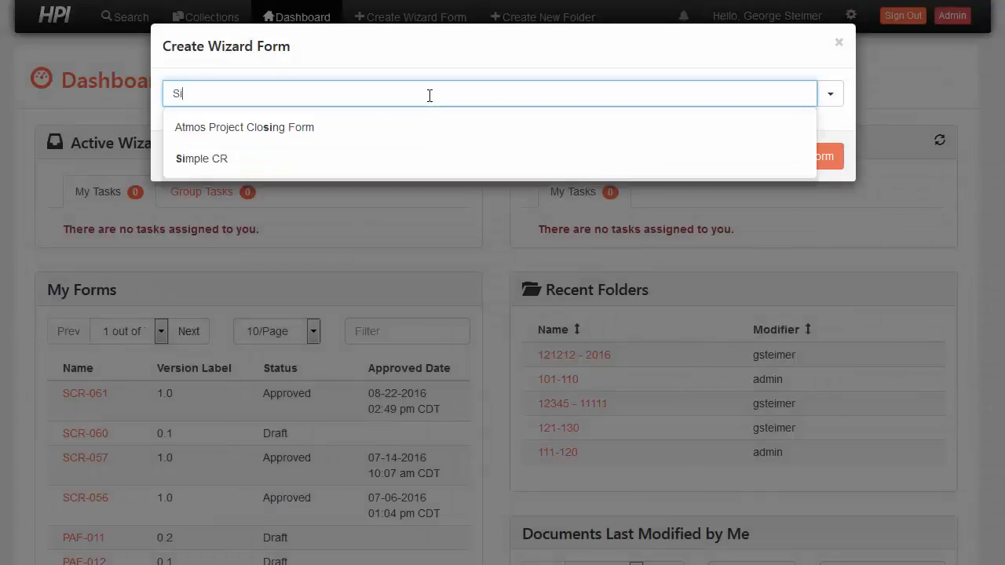
text(e CR)
key(Return)
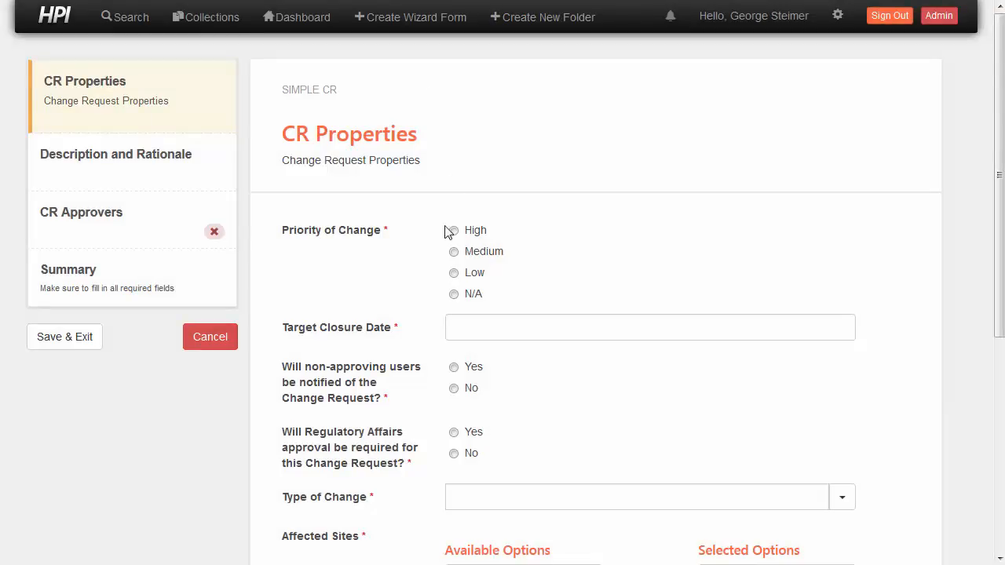
- Set Priority of Change to N/A and add Site A and Site B to the selected Affected Sites
click(453, 294)
scroll(878, 291, down, 5)
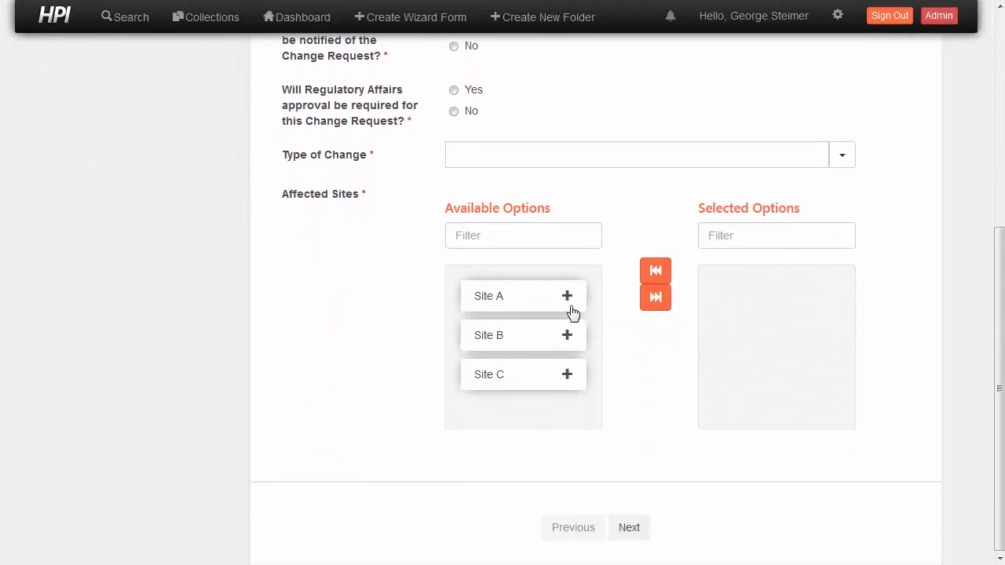
click(522, 305)
click(521, 300)
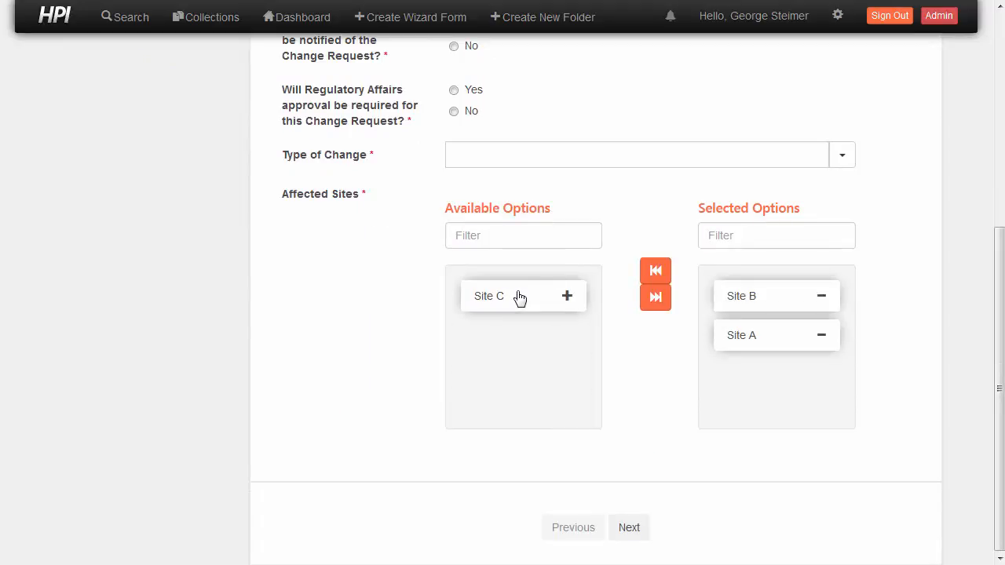